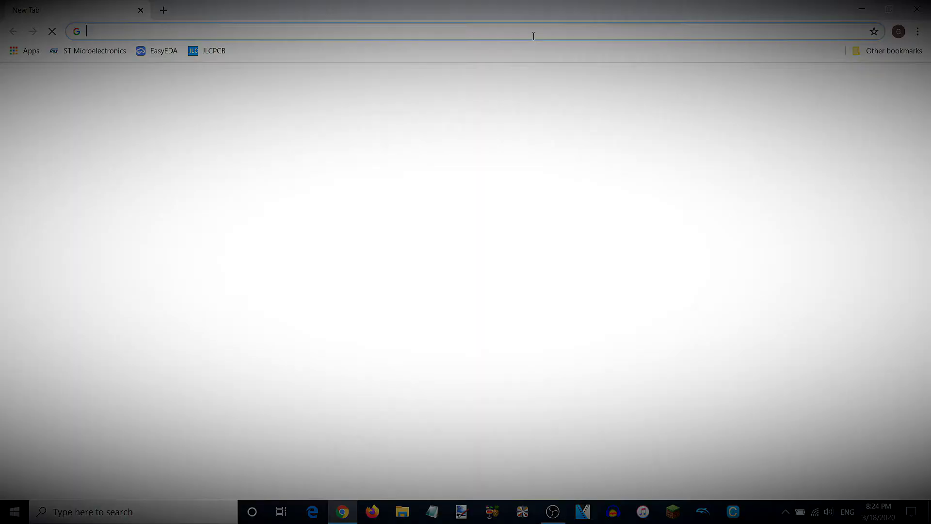
Step: Open selur.de and go to Hybrid's downloads page to find the Windows installer
type("sel")
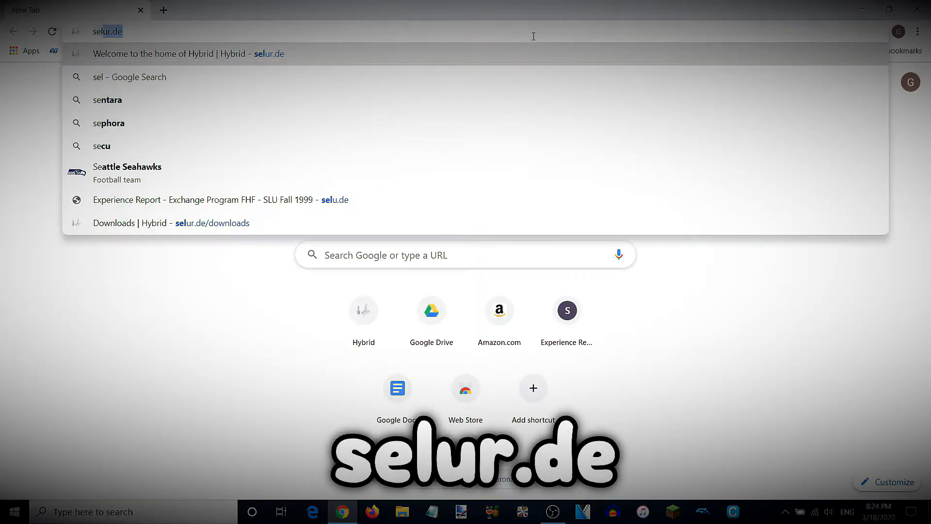
type("ur.de")
key("Return")
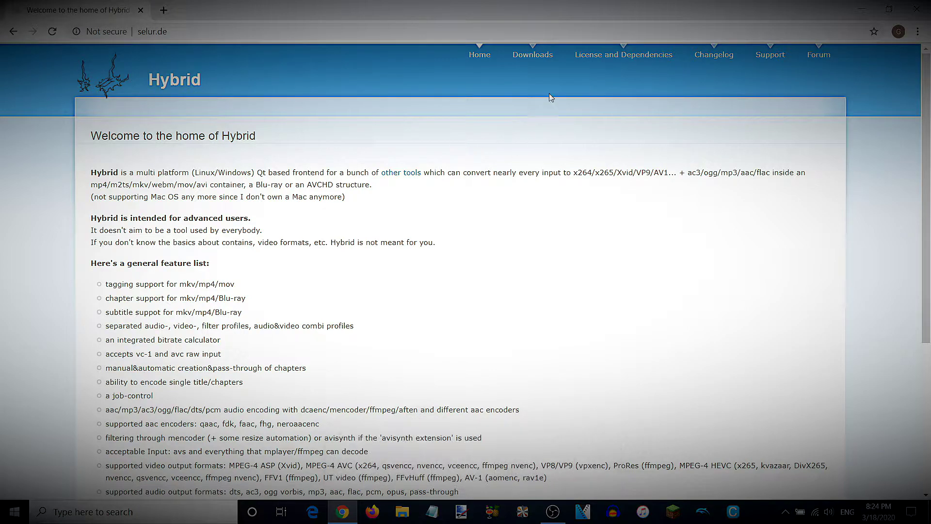
left_click(532, 55)
scroll(929, 228, "down", 2)
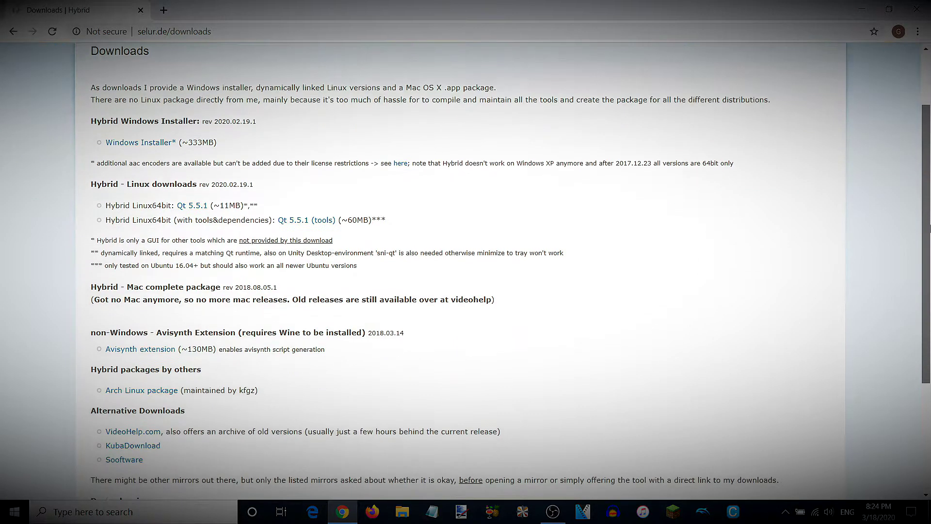
scroll(929, 228, "down", 1)
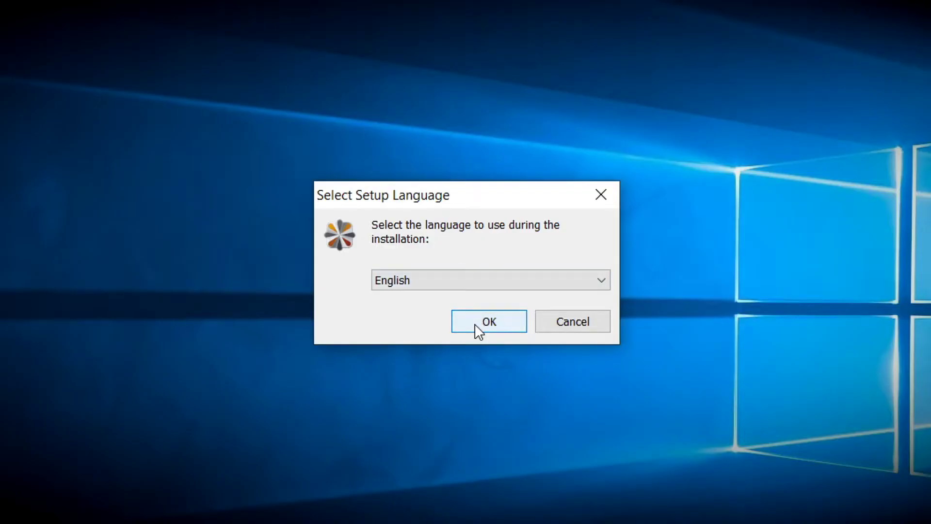
Step: Run the Hybrid setup in English, accept the license agreement and install the program
left_click(478, 322)
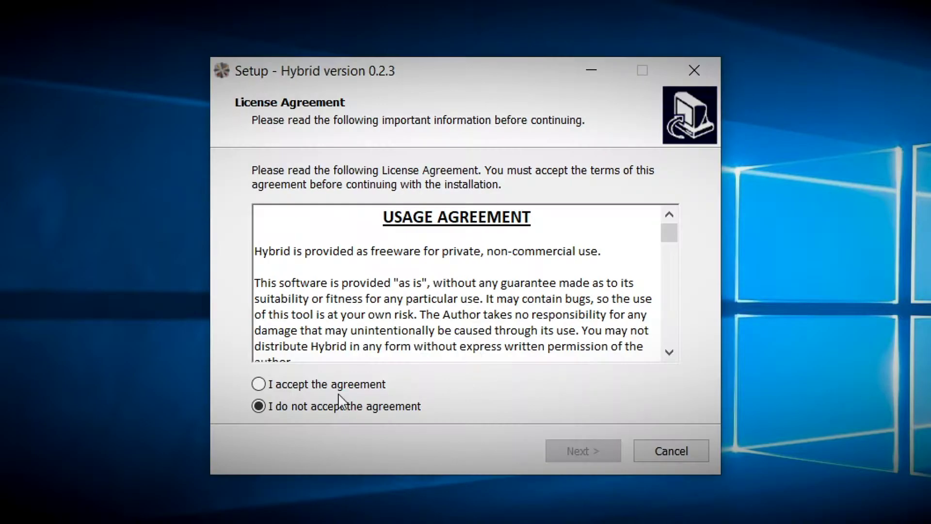
left_click(330, 384)
left_click(585, 451)
left_click(574, 452)
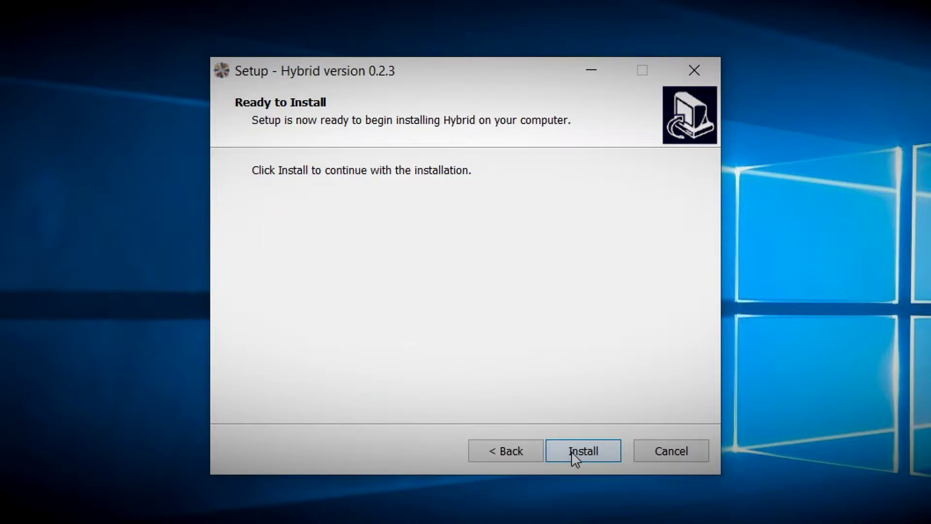
left_click(572, 451)
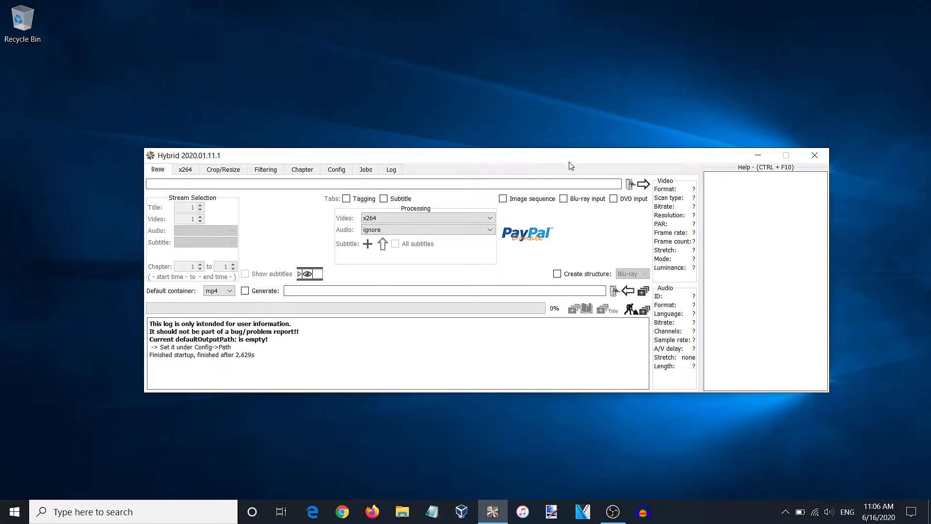
Step: Load the Sample_Uncrop video from the Downloads folder as the input file in Hybrid
mouse_move(547, 158)
left_mouse_down()
mouse_move(515, 166)
mouse_move(494, 94)
mouse_move(497, 181)
mouse_move(540, 124)
mouse_move(519, 170)
mouse_move(542, 160)
left_mouse_up()
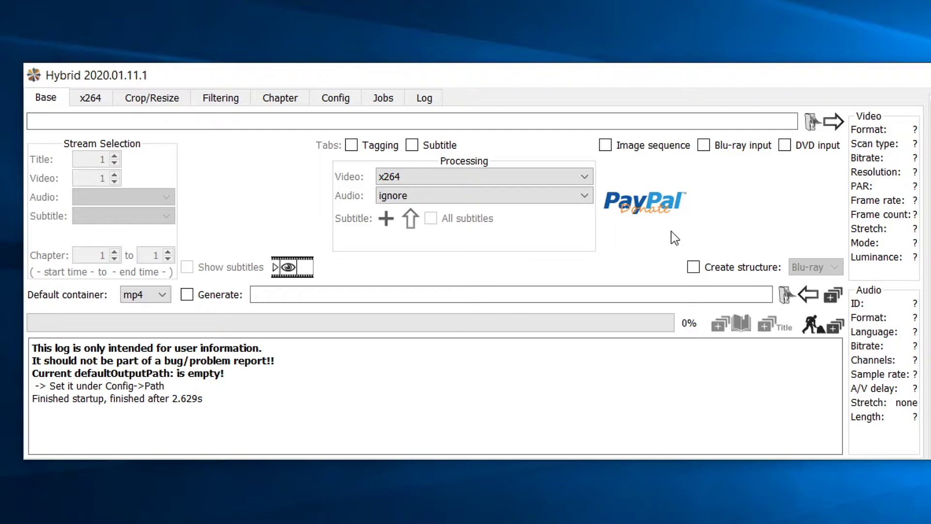
left_click(821, 120)
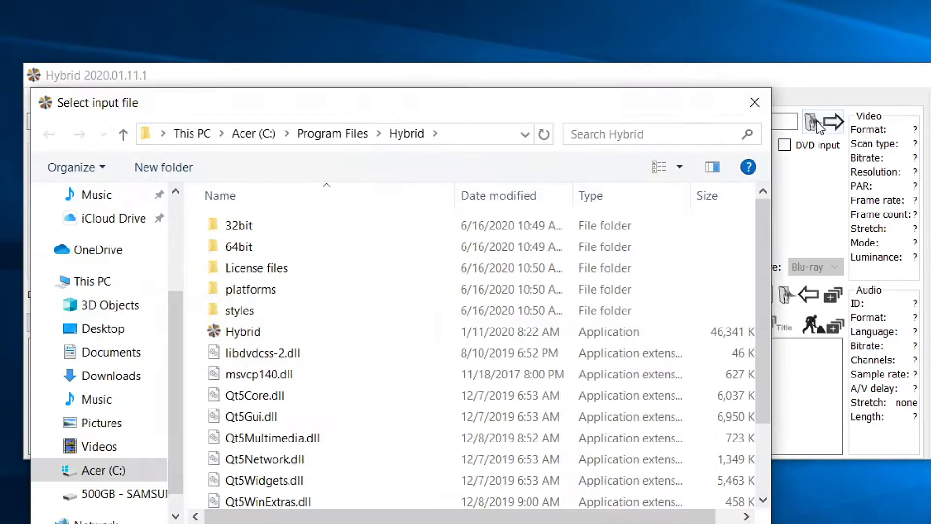
left_click_drag(627, 100, 777, 36)
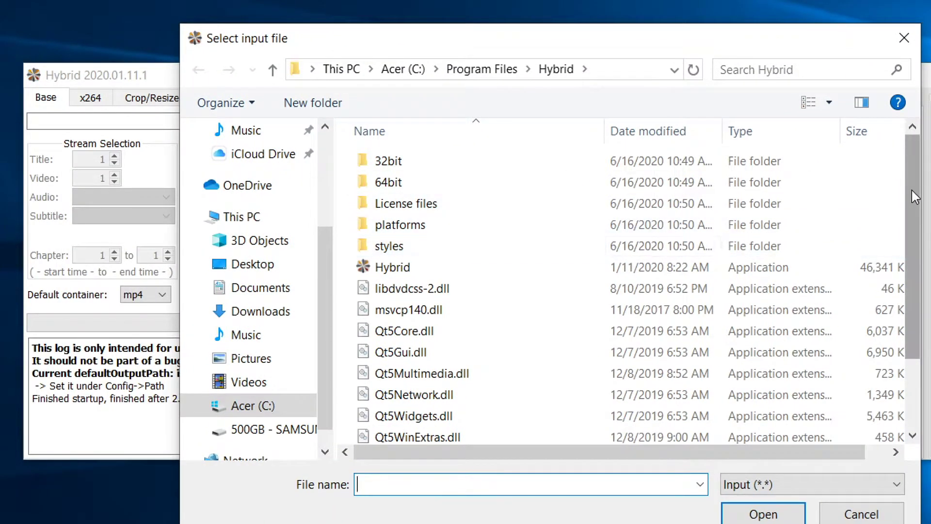
left_click_drag(912, 190, 912, 220)
left_click(236, 311)
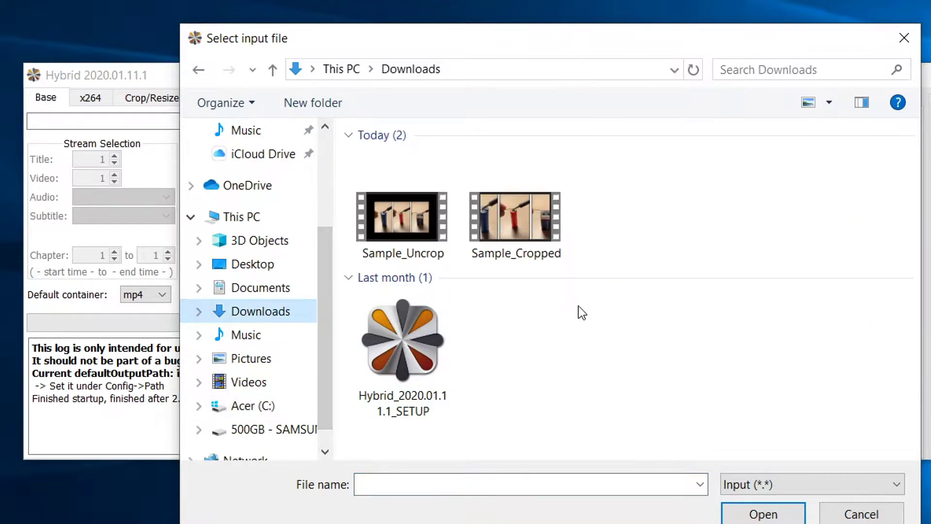
left_click(387, 243)
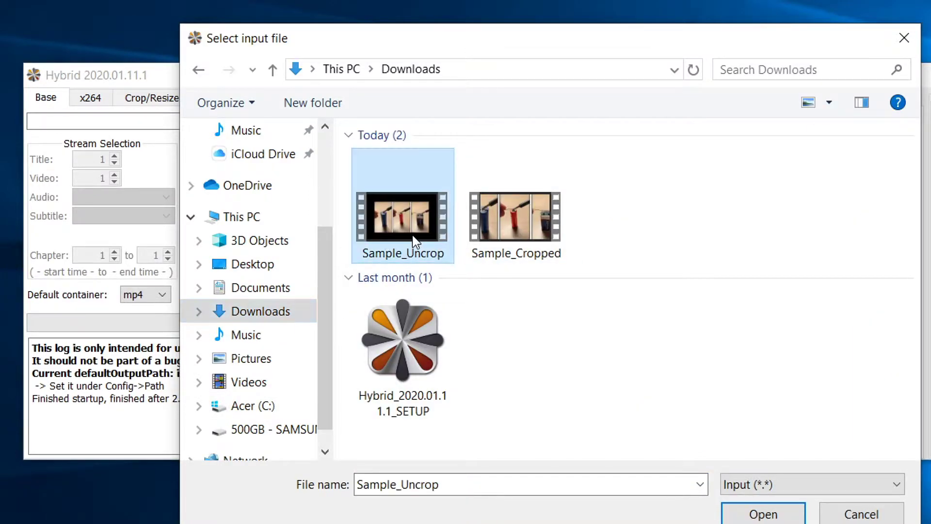
left_click(741, 515)
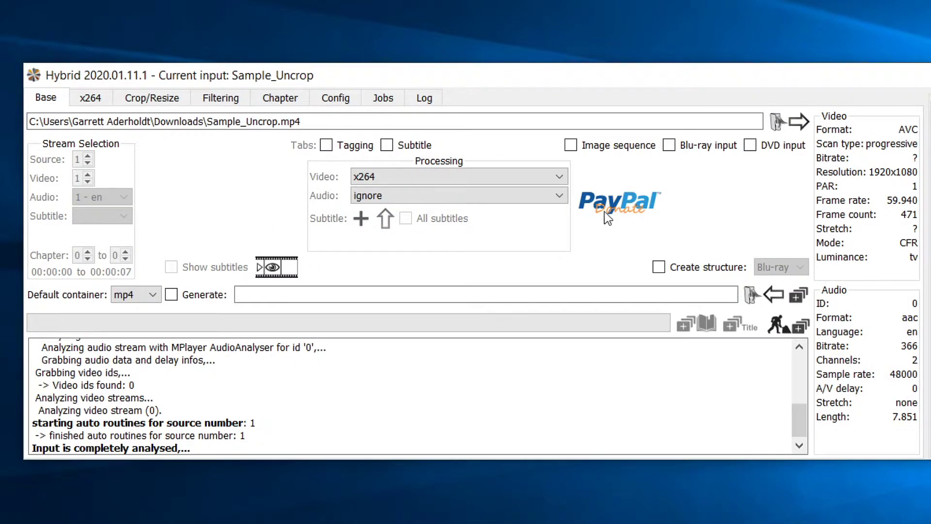
Step: Set video processing to x264 and audio processing to passthrough all
left_click(544, 178)
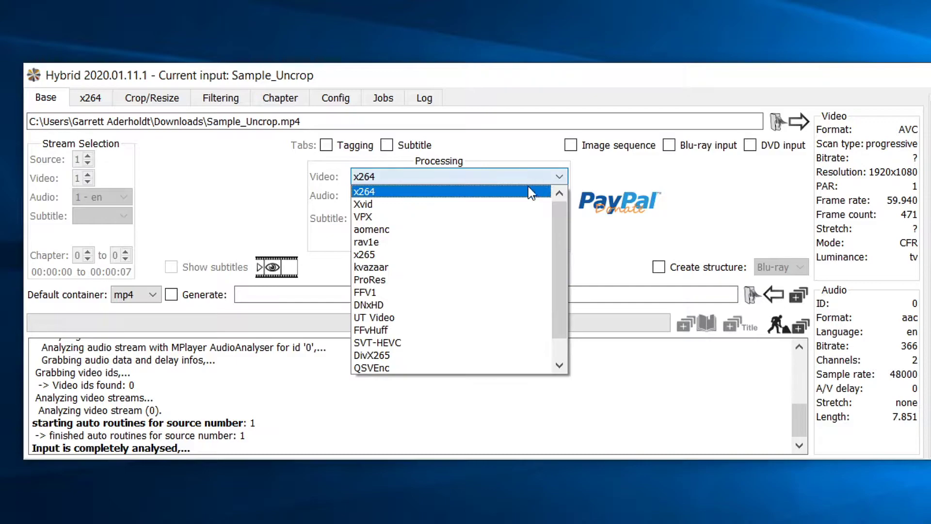
left_click(489, 191)
left_click(499, 197)
left_click(466, 261)
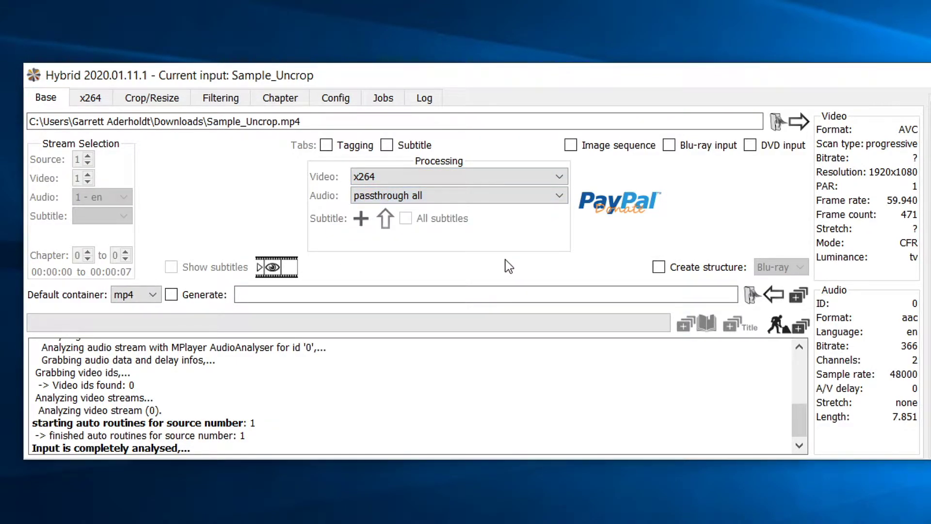
Step: Set the filtering support to no XSynth and turn off automatic deinterlacing
left_click(235, 100)
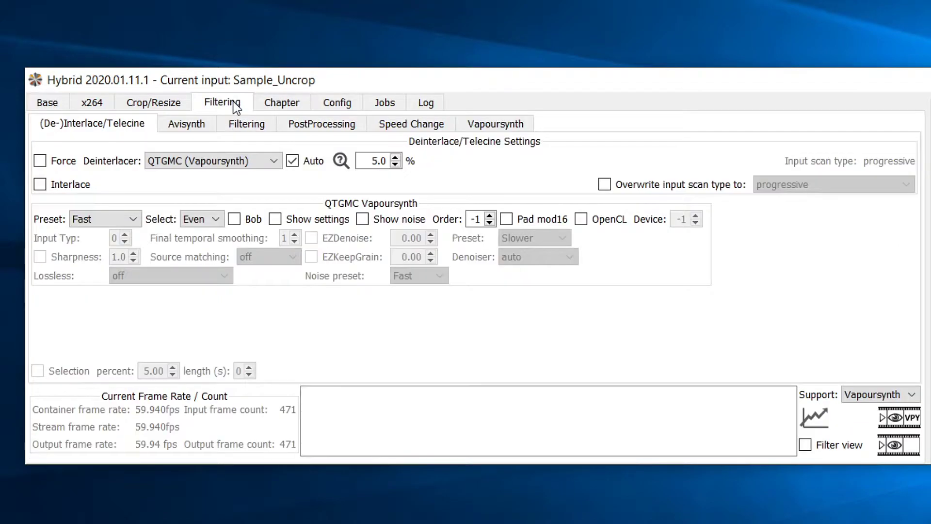
left_click(912, 395)
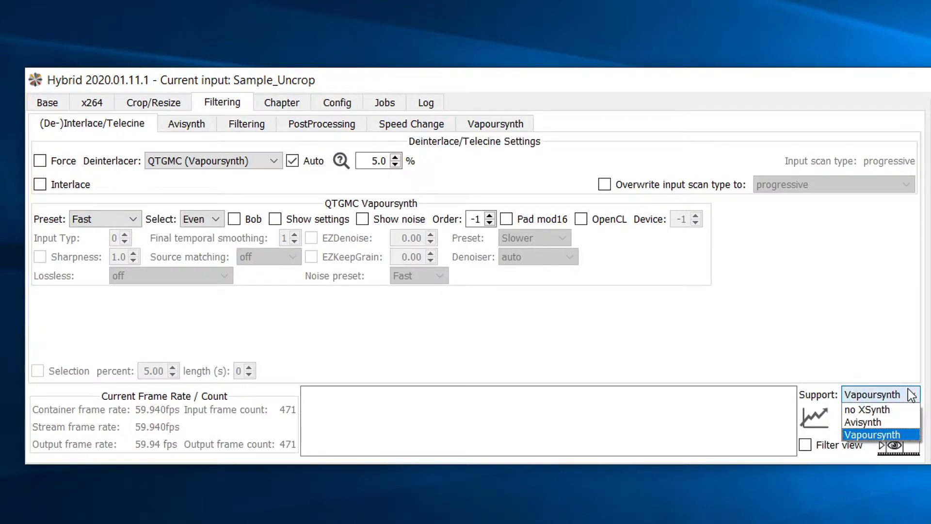
left_click(891, 406)
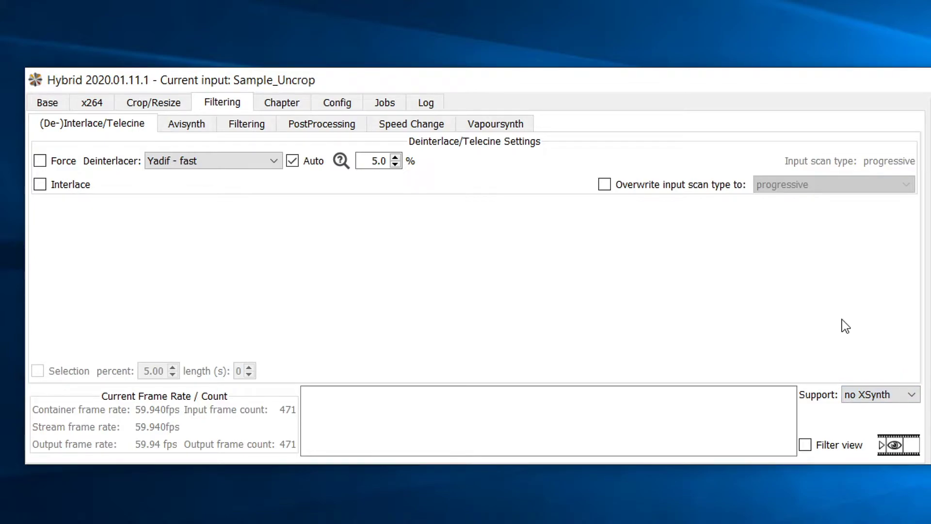
left_click(299, 162)
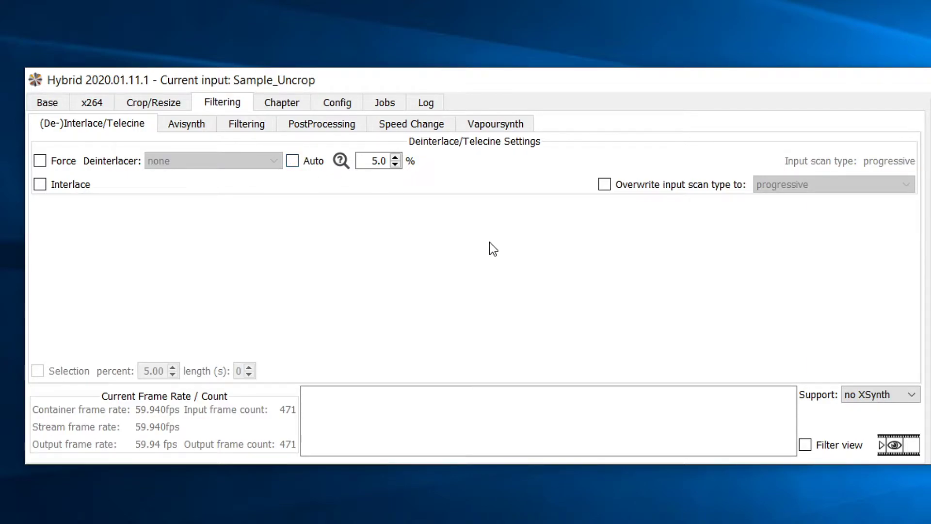
Step: Enable picture crop and resize for the video, and choose the Mplayer crop style
left_click(155, 107)
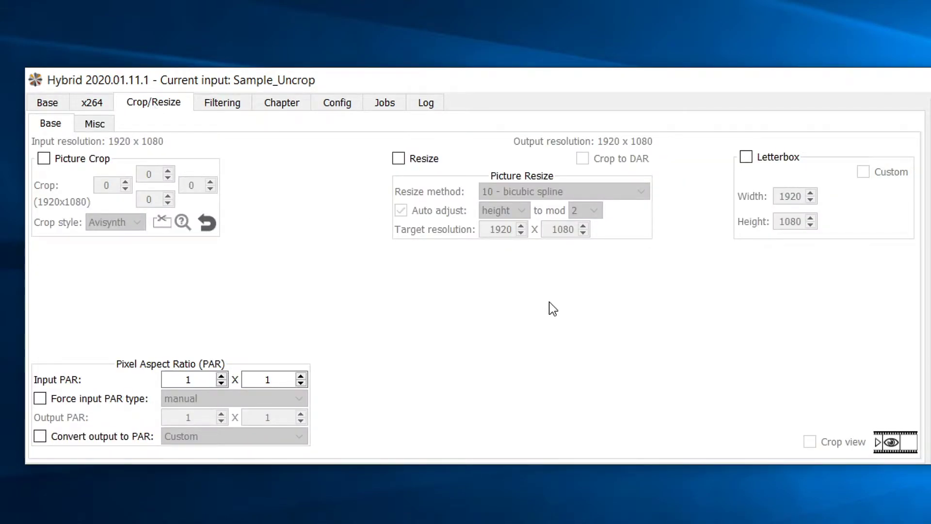
left_click(91, 160)
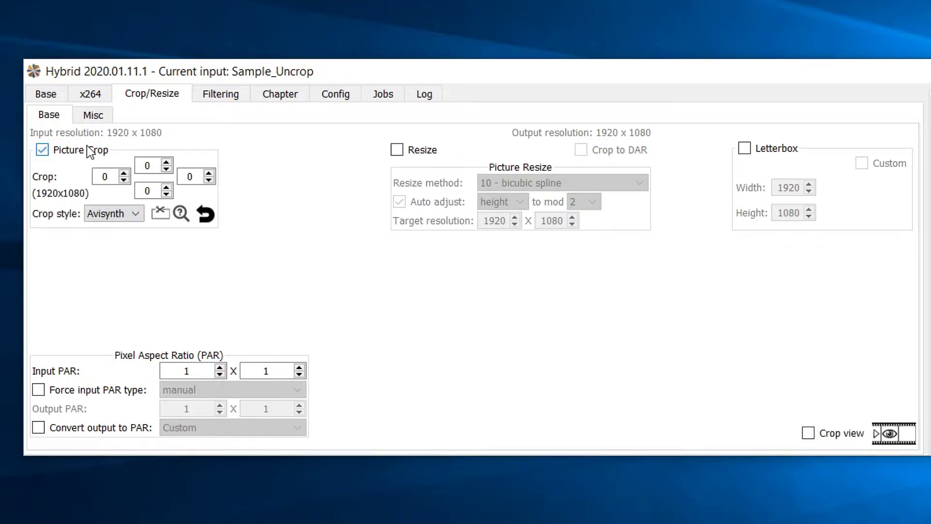
left_click(397, 149)
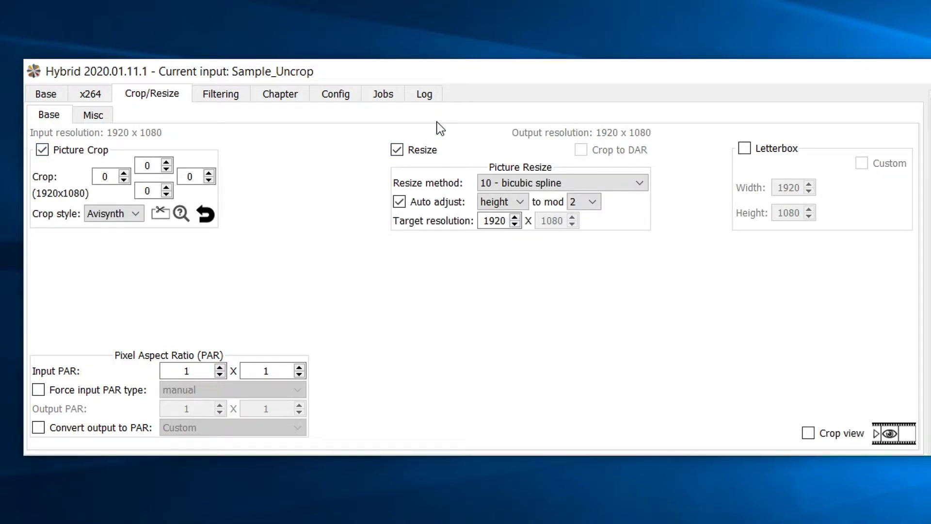
left_click(133, 216)
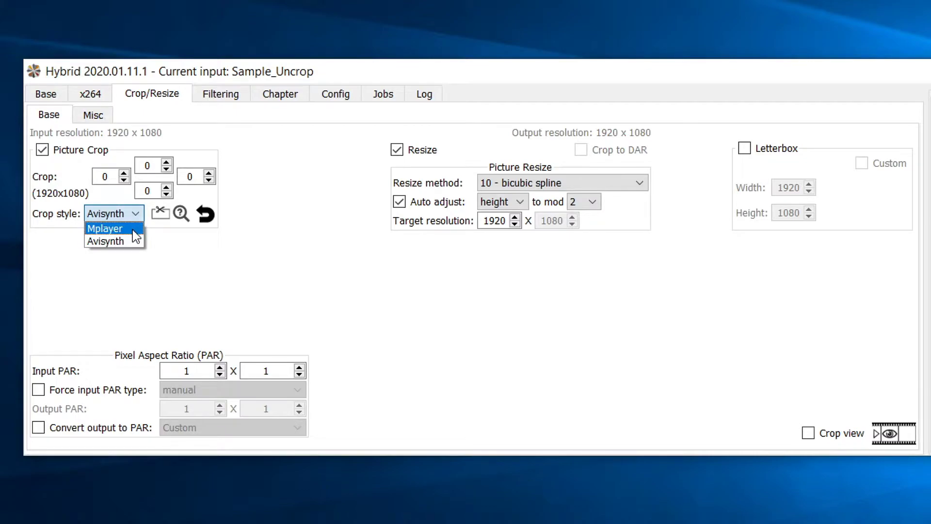
left_click(136, 231)
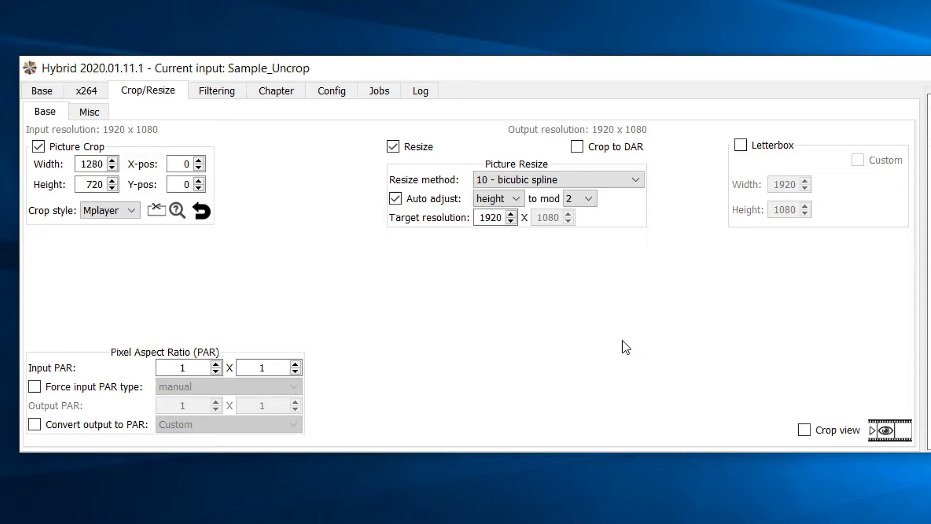
Step: Turn on the crop view and preview the 1280 x 720 crop frame over the video
left_click(830, 435)
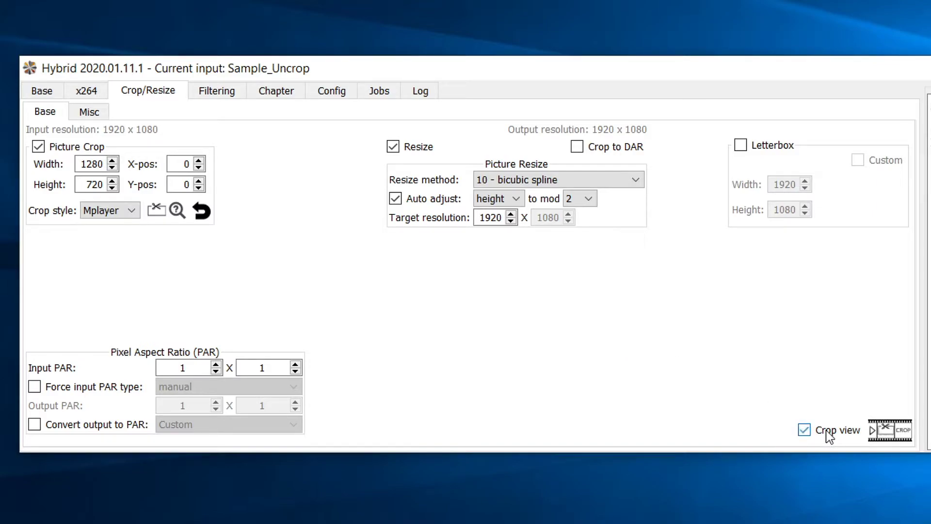
left_click(899, 426)
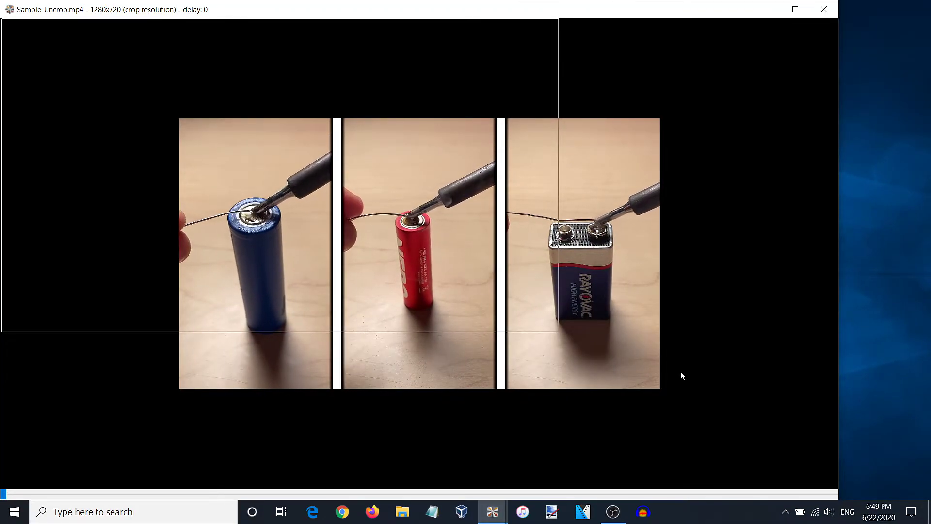
mouse_move(464, 225)
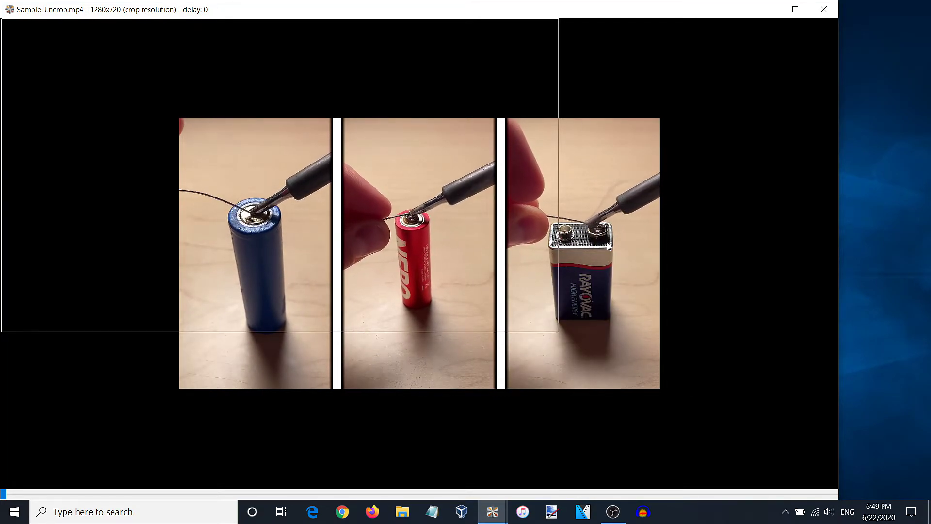
key("Escape")
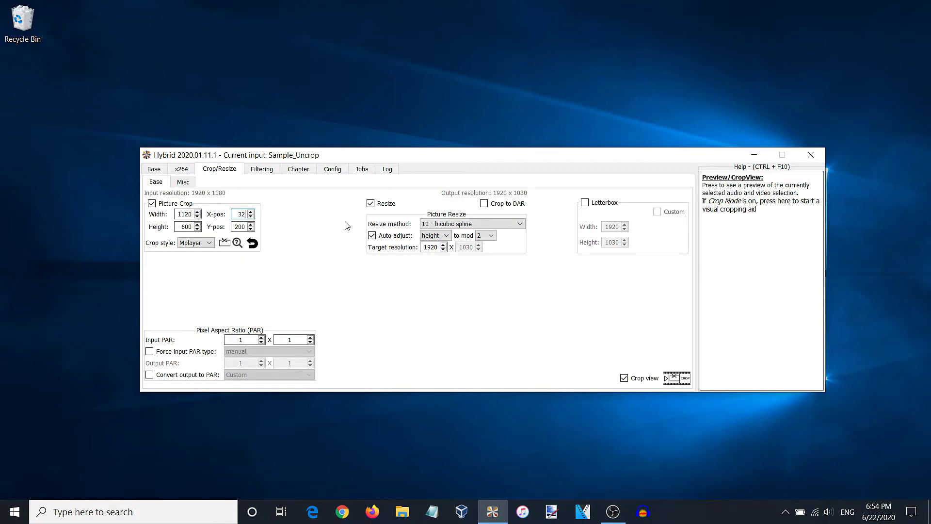
Step: Set the crop's X-position to 350 and check the frame in the crop preview
type("50")
left_click(681, 378)
left_click(826, 8)
Step: Set the crop height to 650 and width to 1124, and check the frame in the crop preview
double_click(185, 227)
key("BackSpace")
type("650")
double_click(185, 214)
type("1124")
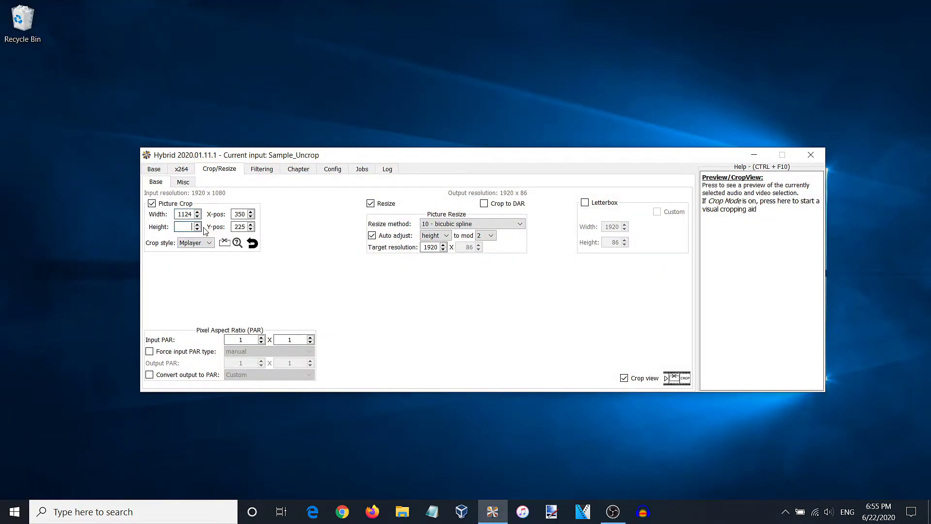
left_click(681, 379)
left_click(824, 8)
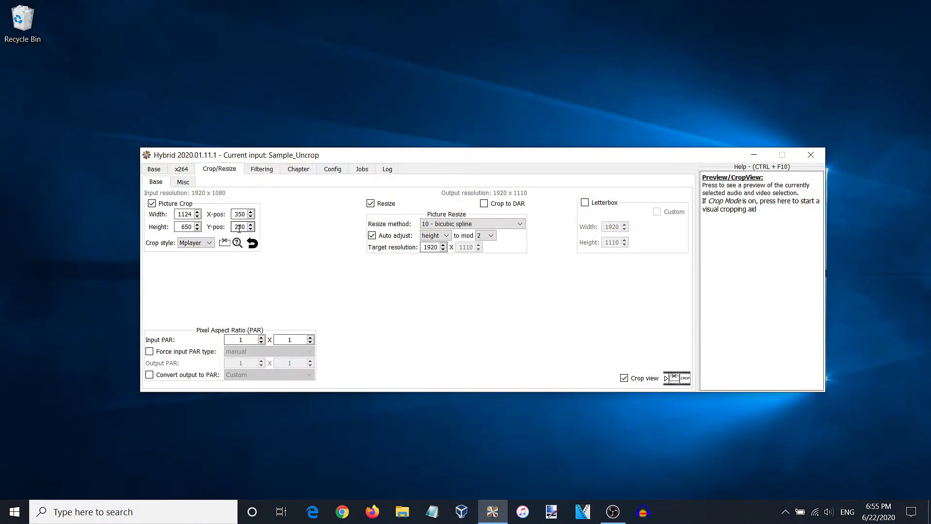
Step: Set the crop's X-position to 340 and its height to 630, then reduce the height to 620
type("340")
left_click(193, 228)
type("630")
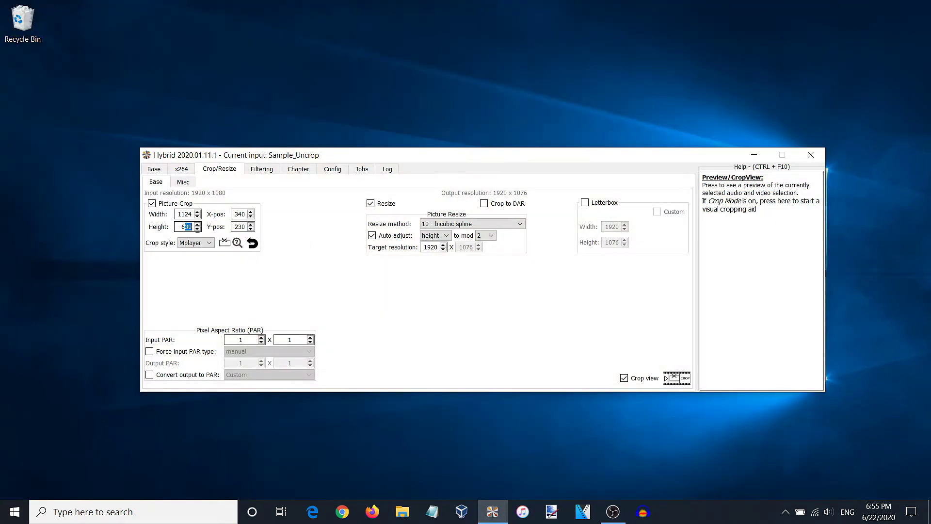
type("20")
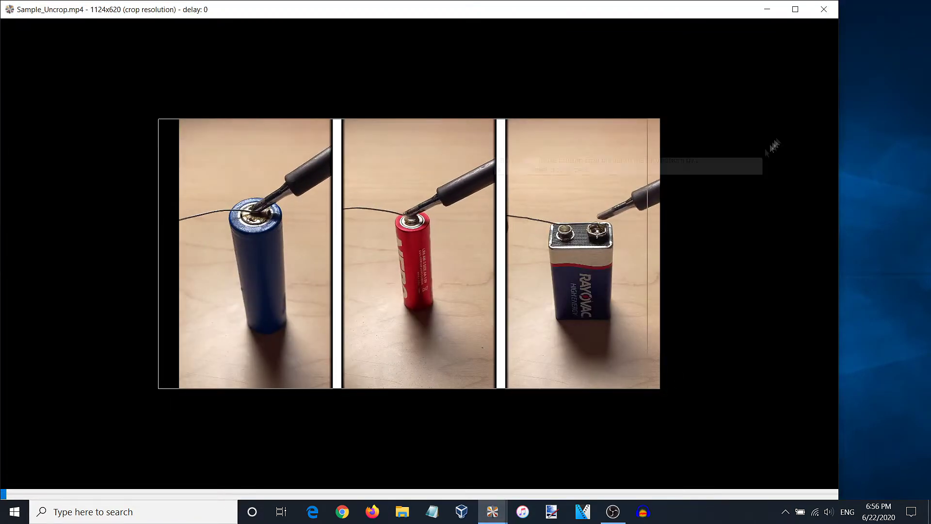
Step: Fine-tune the crop to a width of 1104 and an X-position of 407, checking it in the crop preview
type("80")
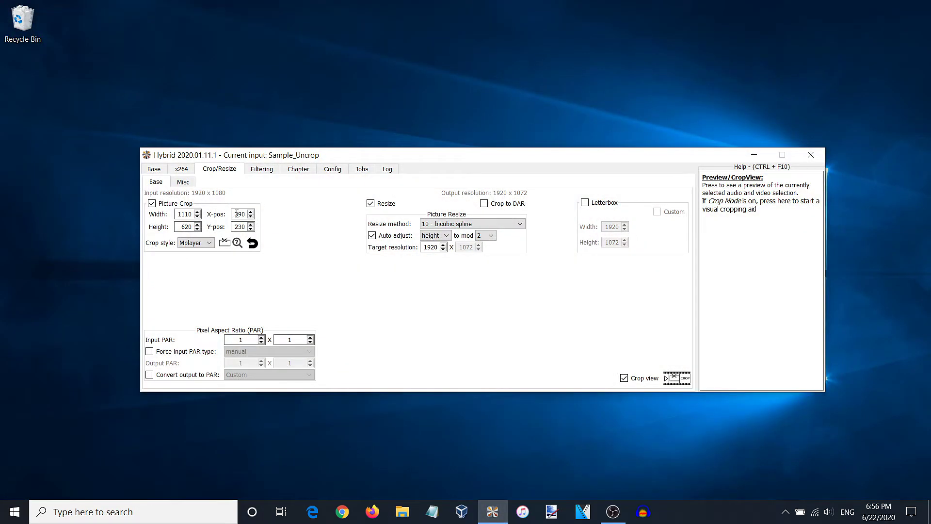
left_click(671, 381)
left_click(824, 9)
scroll(245, 216, "up", 5)
scroll(245, 216, "up", 3)
scroll(195, 216, "up", 2)
scroll(239, 215, "down", 2)
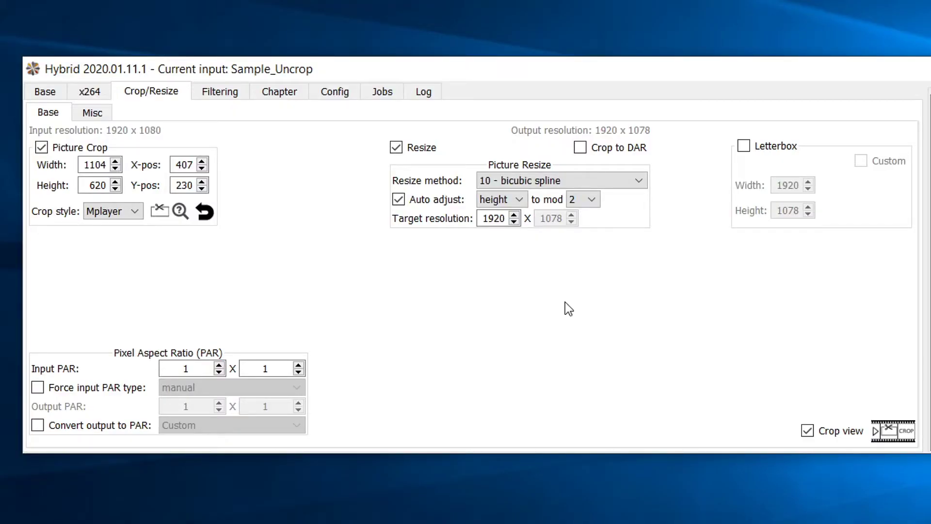
Step: Limit the resize to the crop resolution in the miscellaneous crop and resize options
left_click(92, 112)
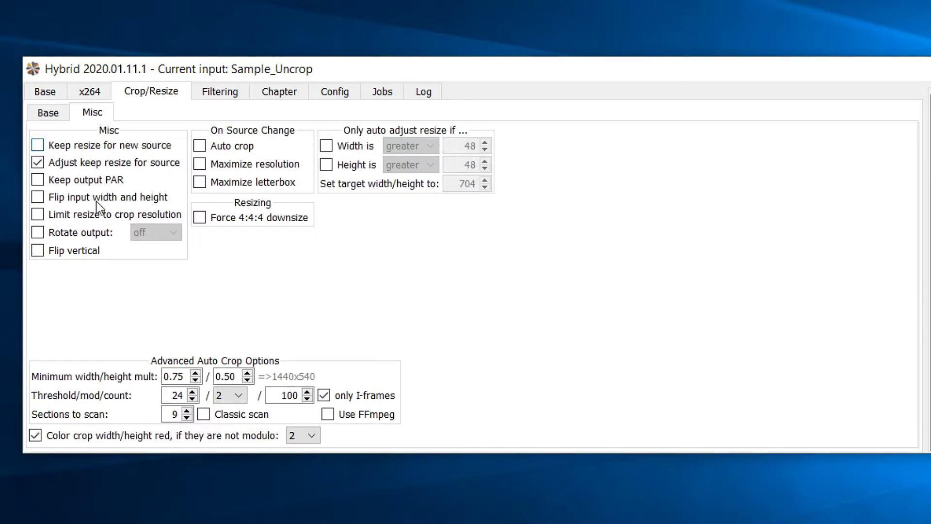
left_click(92, 216)
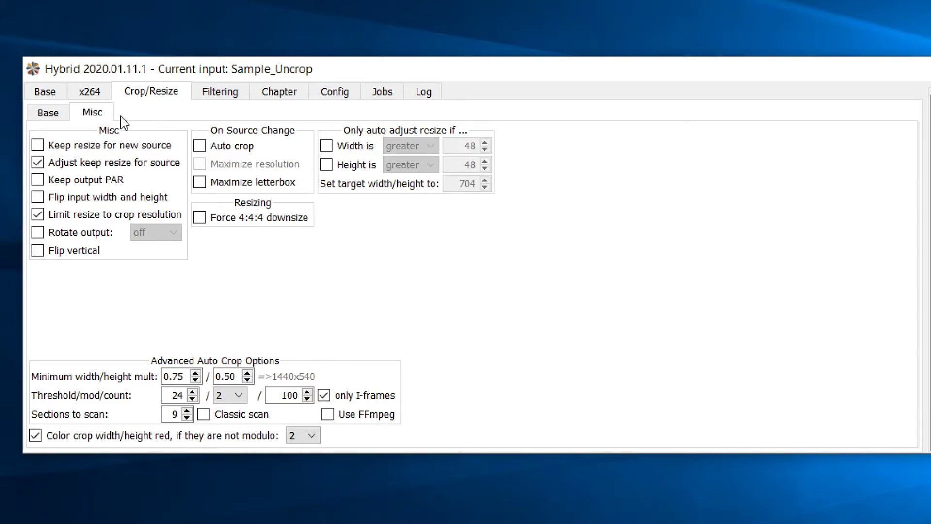
Step: Choose the specific filesize/bitrate (2-pass) encoding mode for x264 and turn off the fast first pass
left_click(92, 92)
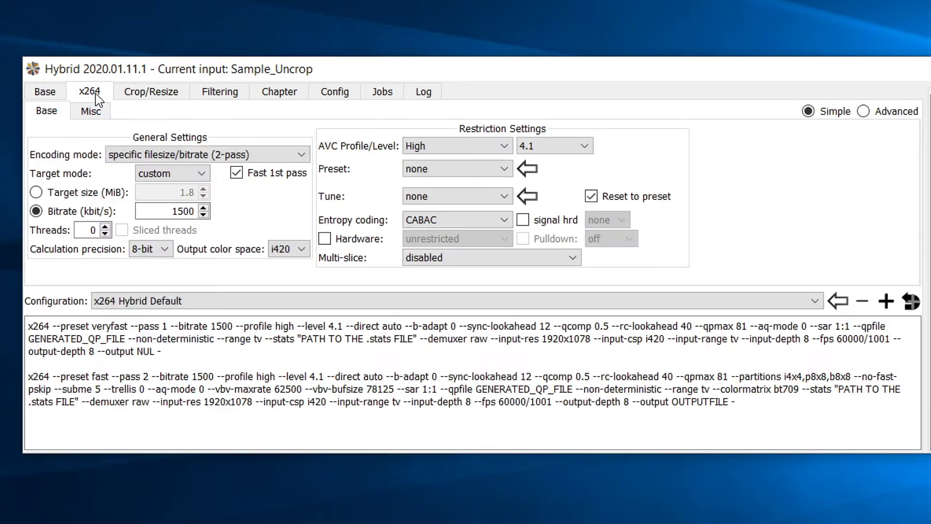
left_click(223, 150)
left_click(245, 166)
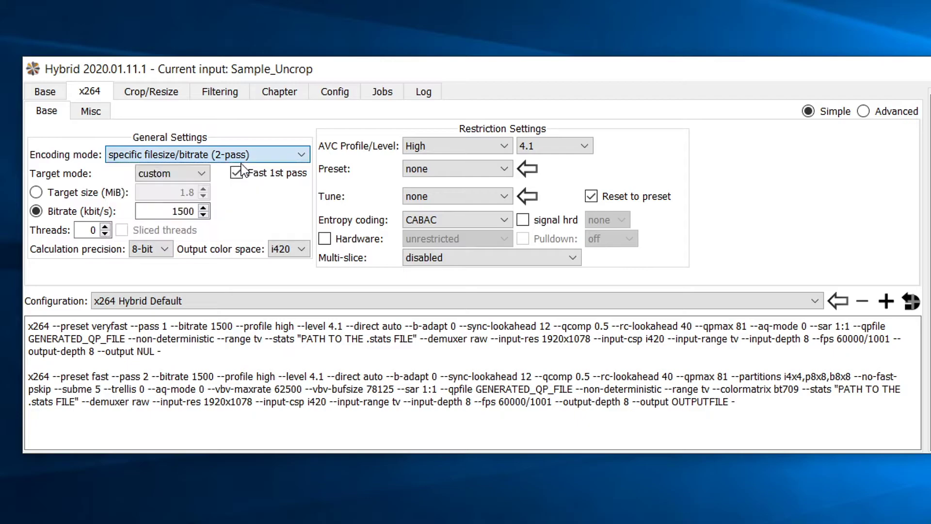
left_click(265, 174)
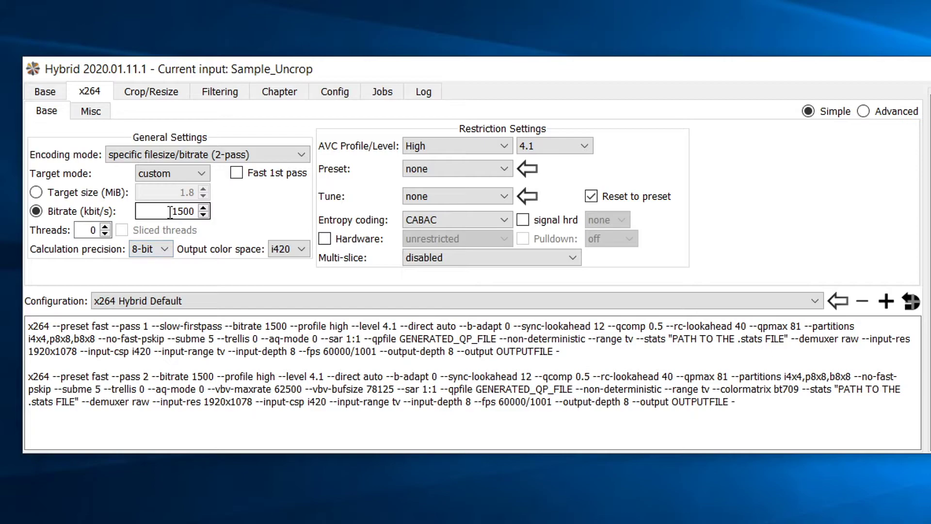
Step: Set the x264 bitrate to 8000 kbit/s and the AVC level to 4.2
left_click_drag(171, 211, 196, 210)
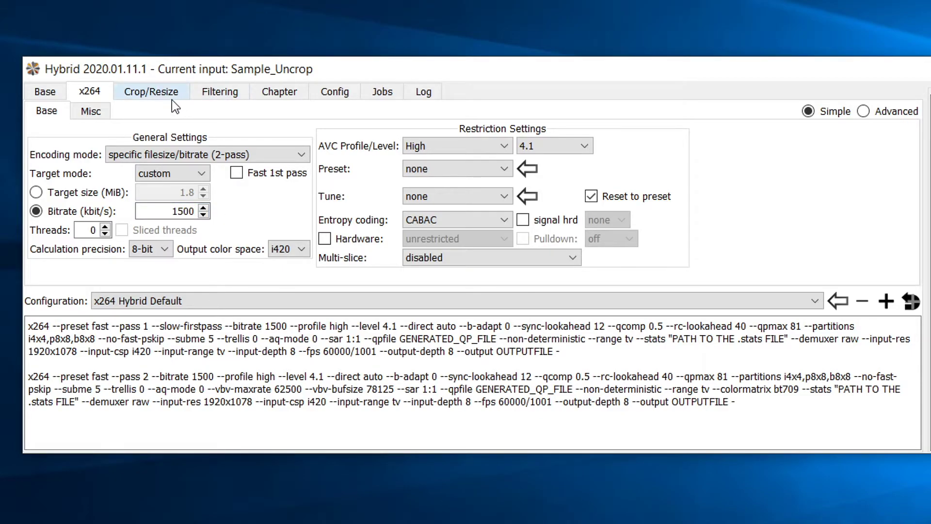
left_click(154, 93)
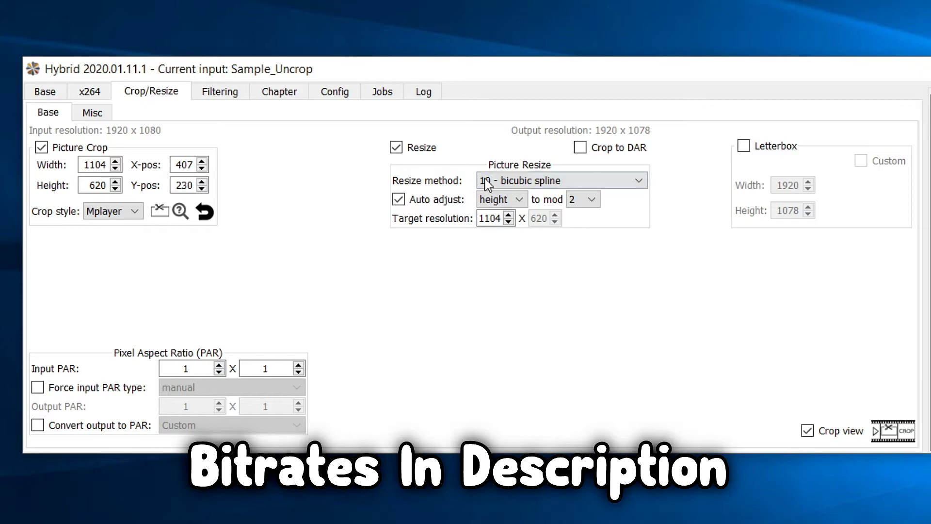
left_click(100, 90)
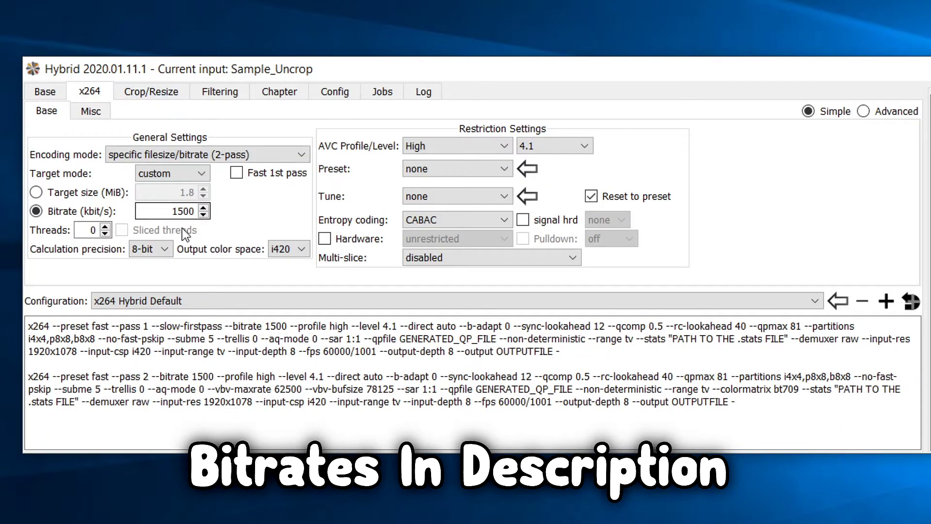
left_click_drag(174, 211, 230, 214)
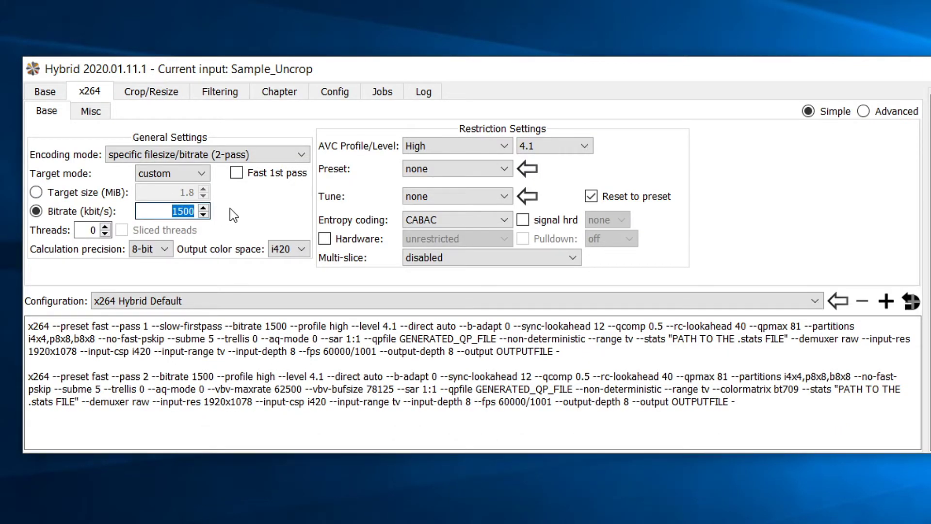
key("BackSpace")
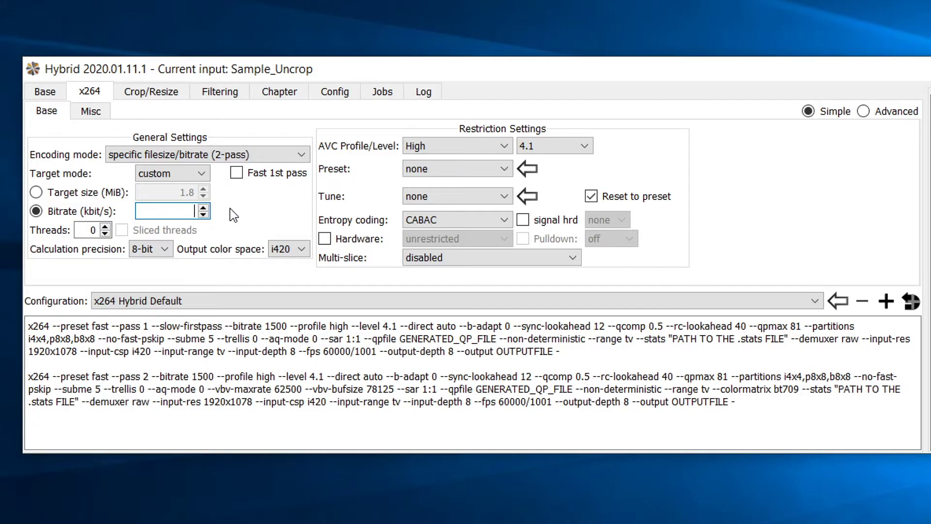
type("8000")
left_click(230, 209)
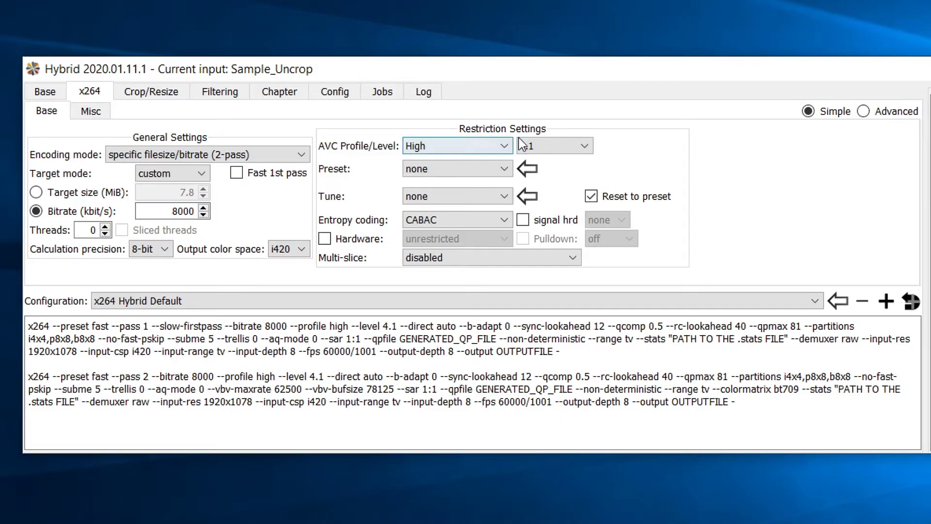
left_click(575, 146)
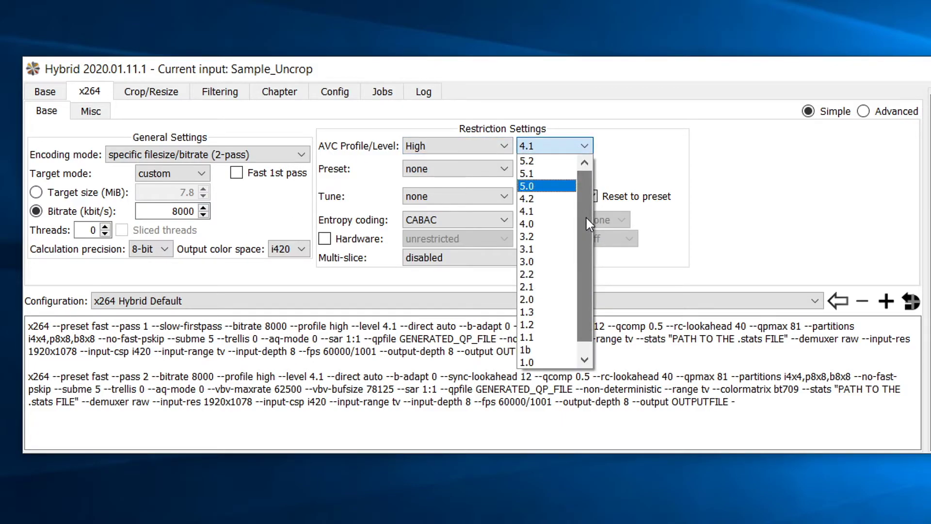
left_click(555, 198)
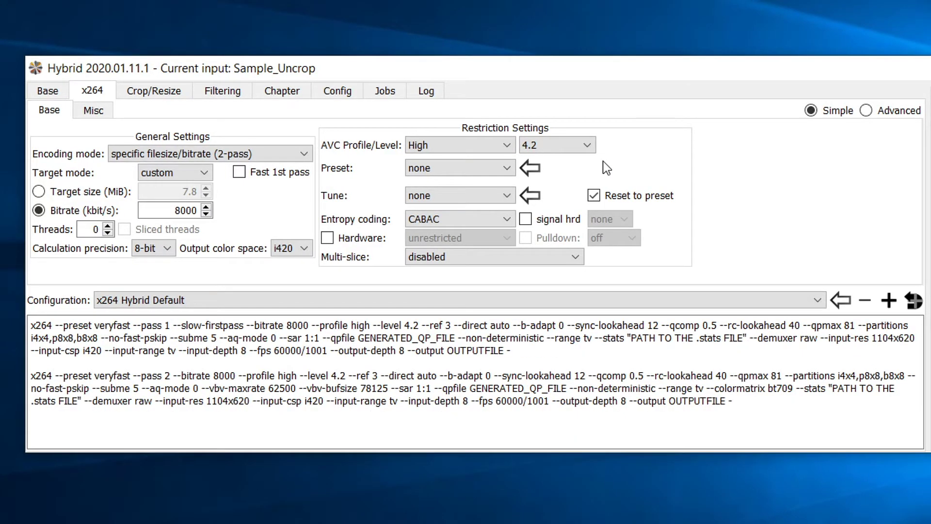
Step: Set the output file to "sample cropped" in the Downloads folder and start processing the encoding job
left_click(50, 95)
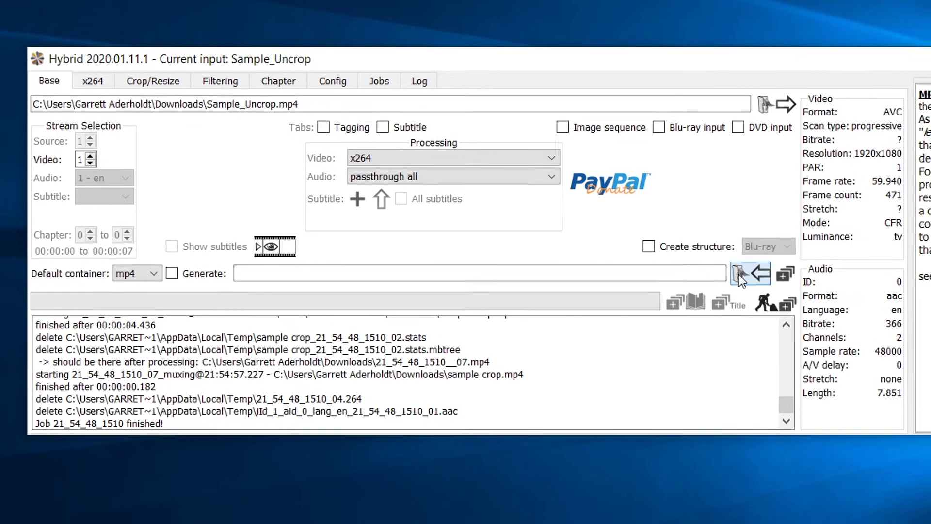
left_click(753, 289)
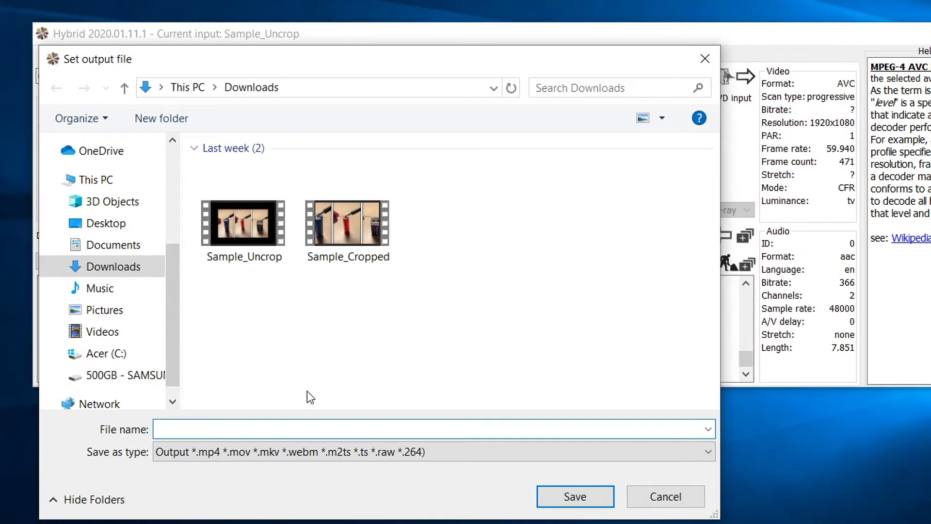
type("sampl")
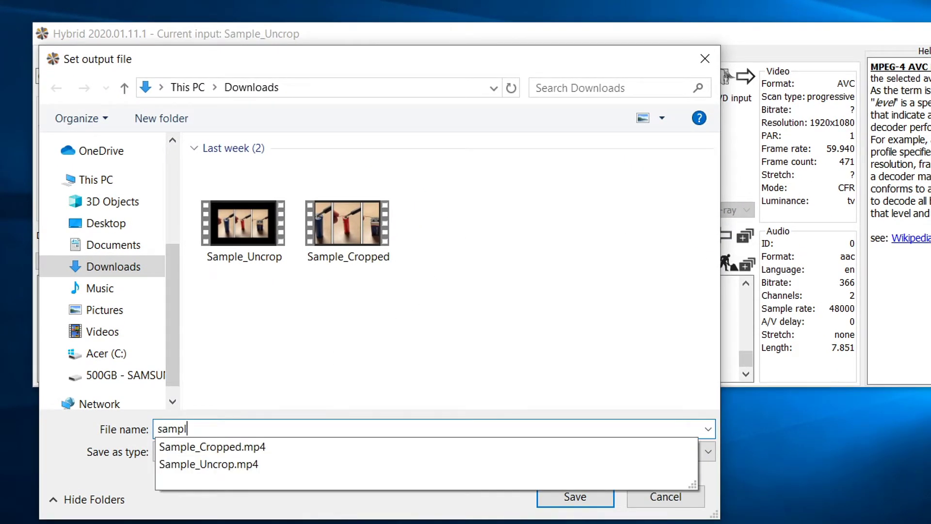
type("e cropped")
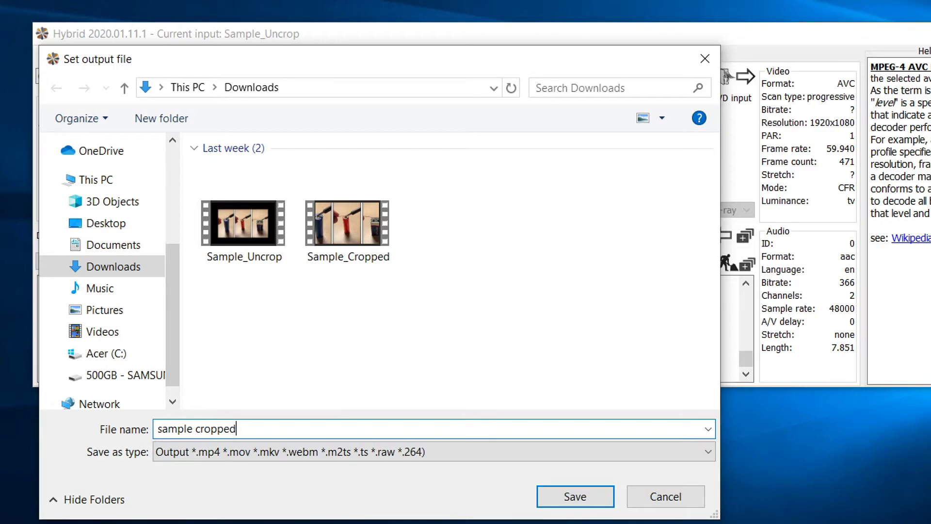
left_click(568, 497)
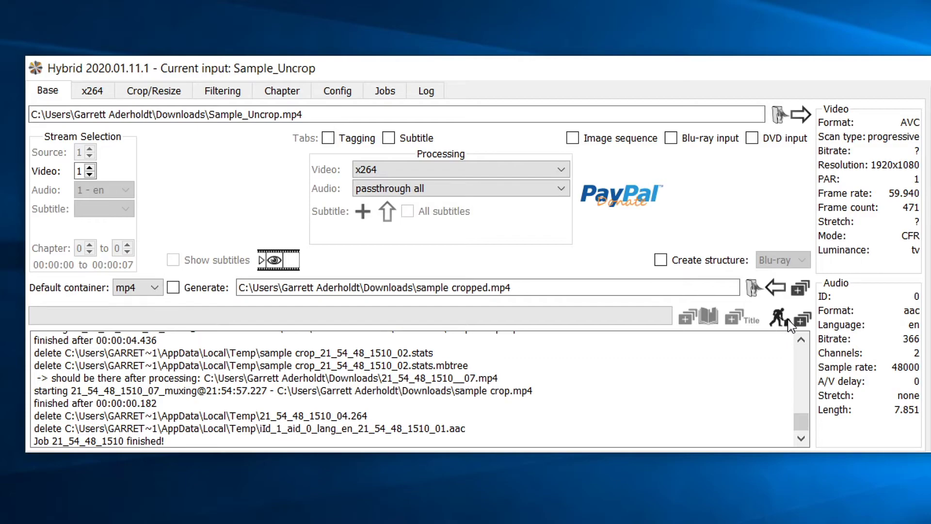
left_click(789, 323)
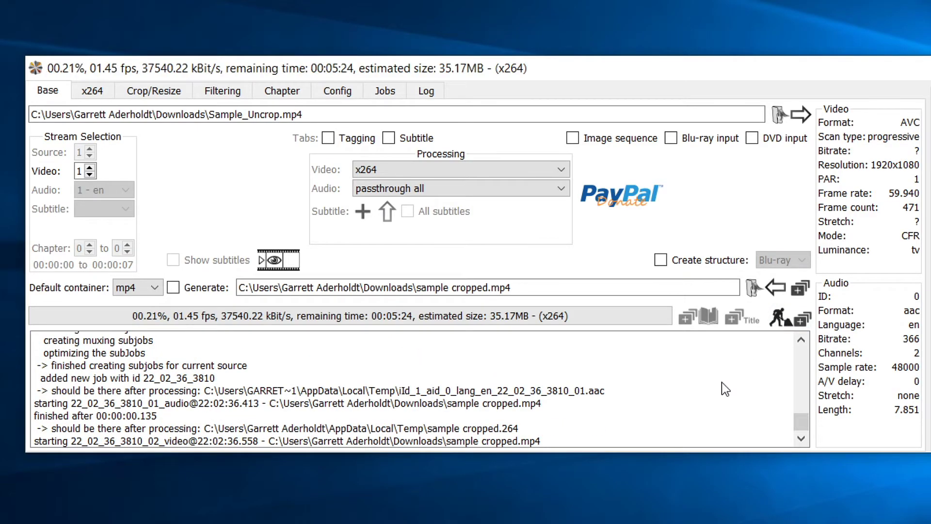